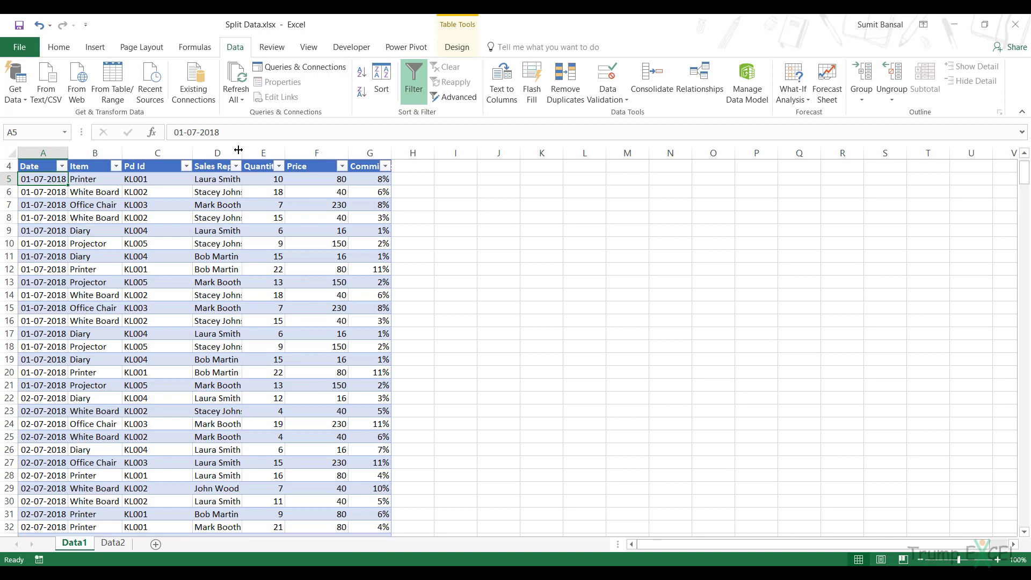
Step: Autofit the Sales Rep column and load the sales table on the Data1 sheet into the Query Editor
double_click(239, 150)
scroll(173, 253, "up", 1)
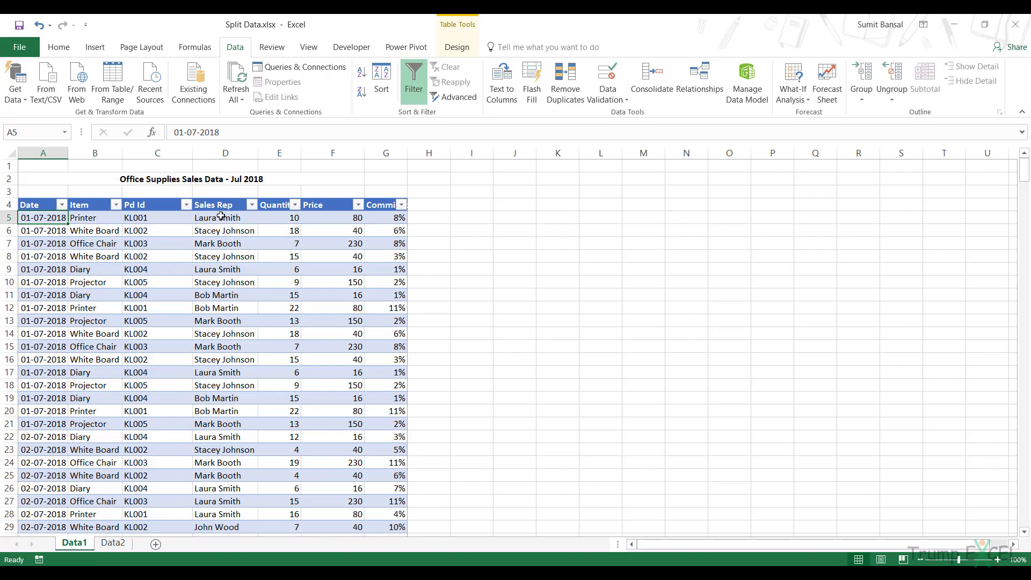
left_click(221, 219)
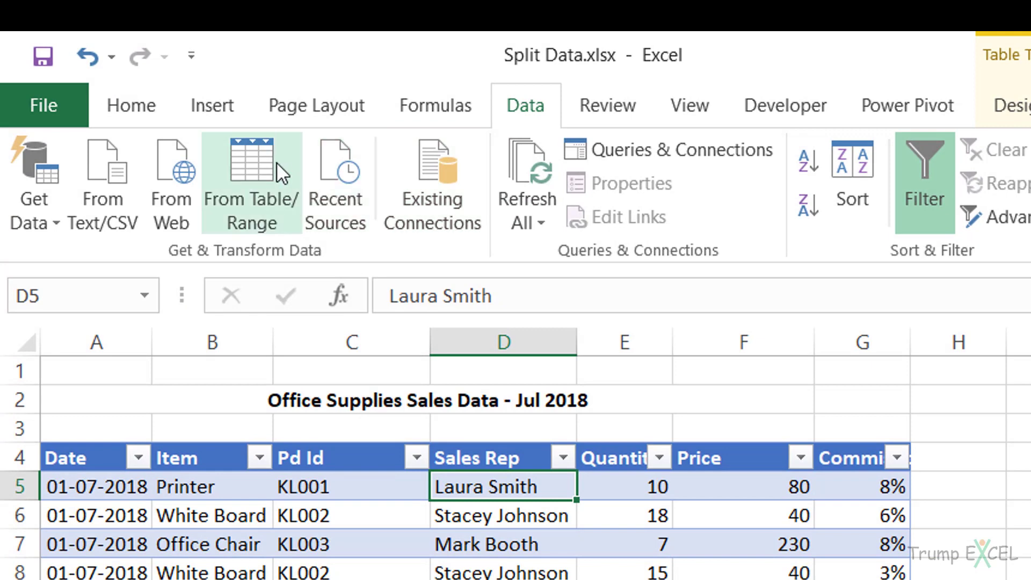
left_click(252, 183)
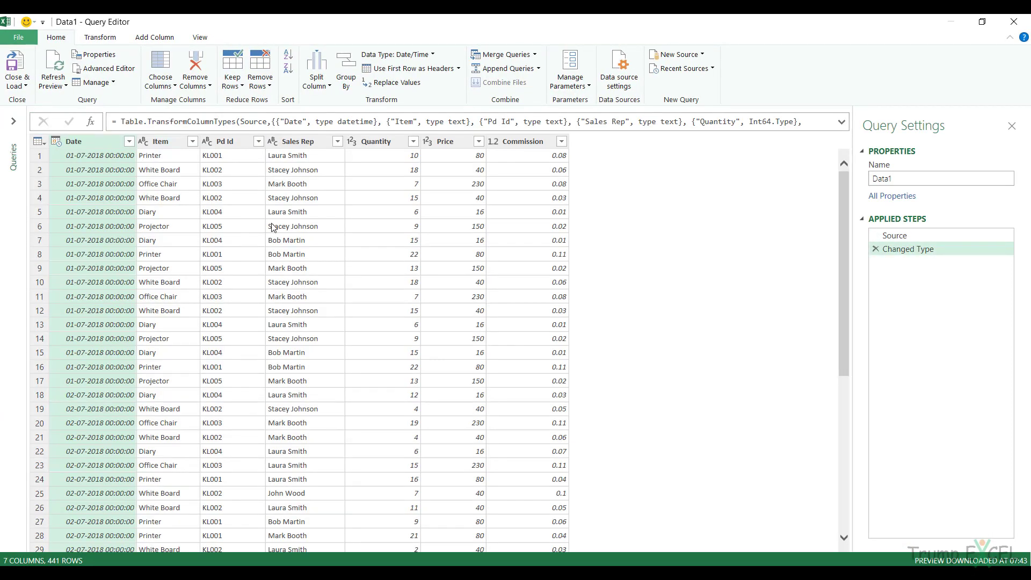
Step: Open the Split Column by Delimiter settings for the Sales Rep column and move the dialog clear of the data
left_click(293, 143)
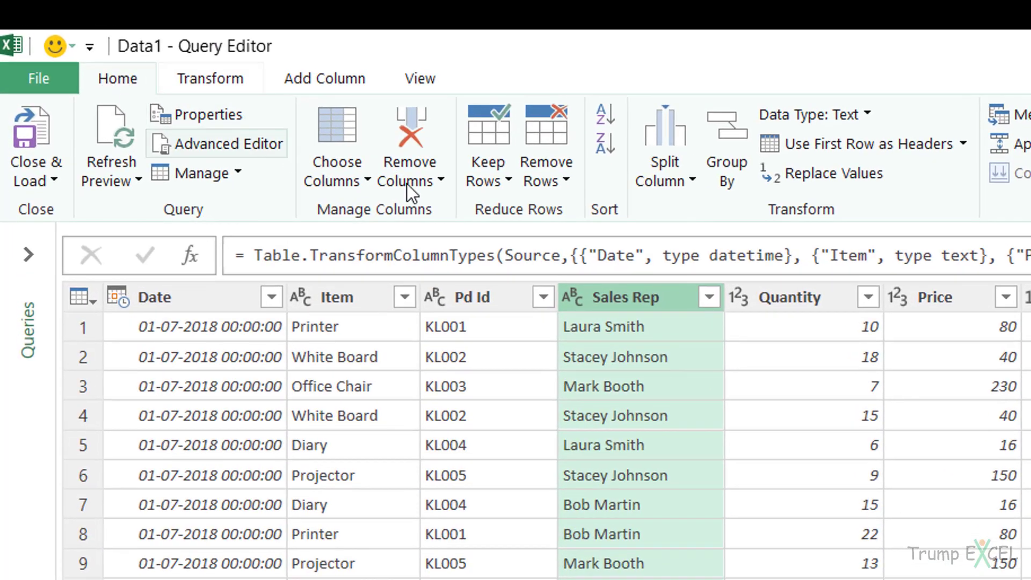
left_click(681, 182)
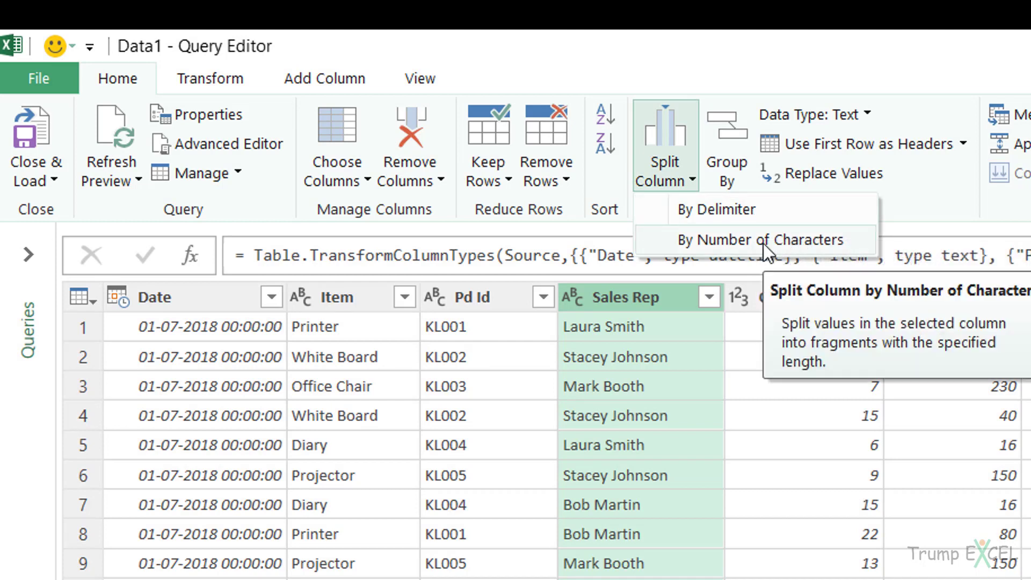
right_click(611, 301)
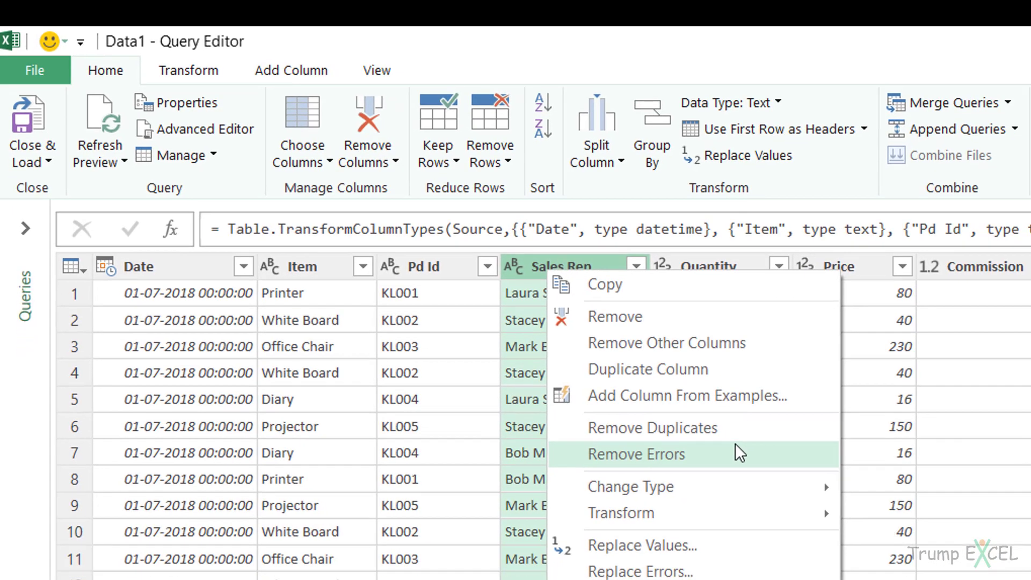
mouse_move(752, 579)
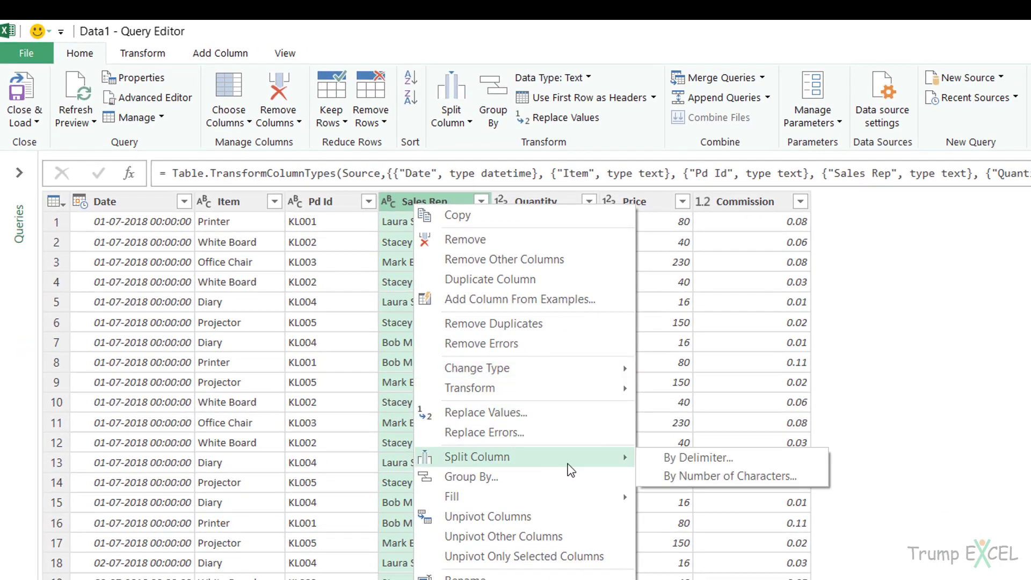
left_click(449, 119)
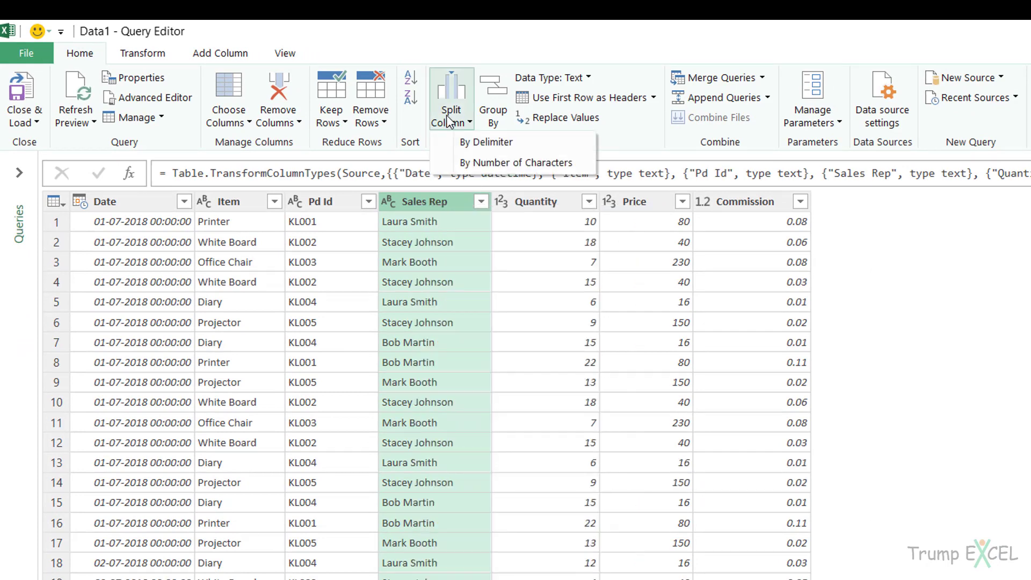
left_click(488, 143)
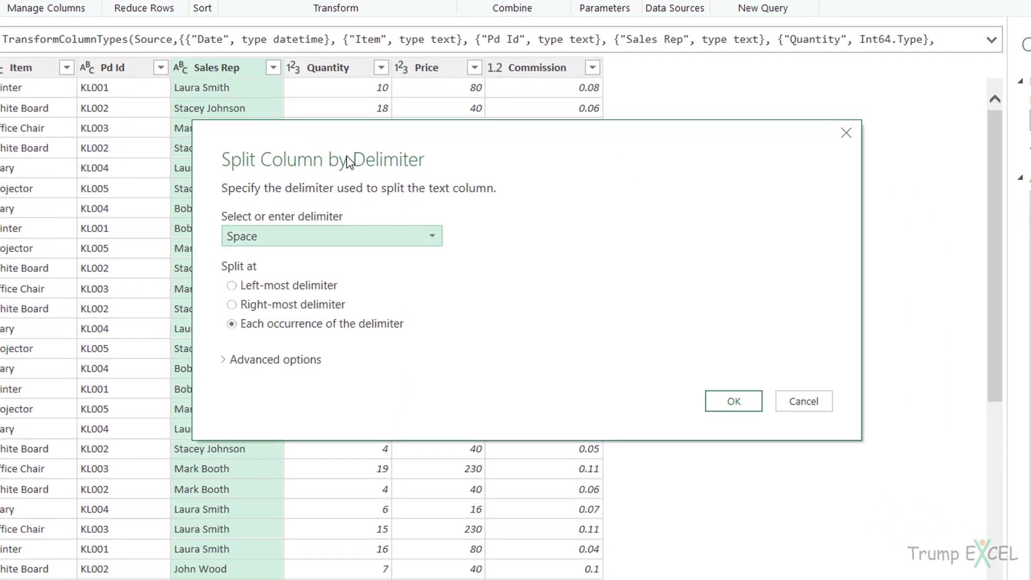
left_click_drag(350, 161, 456, 108)
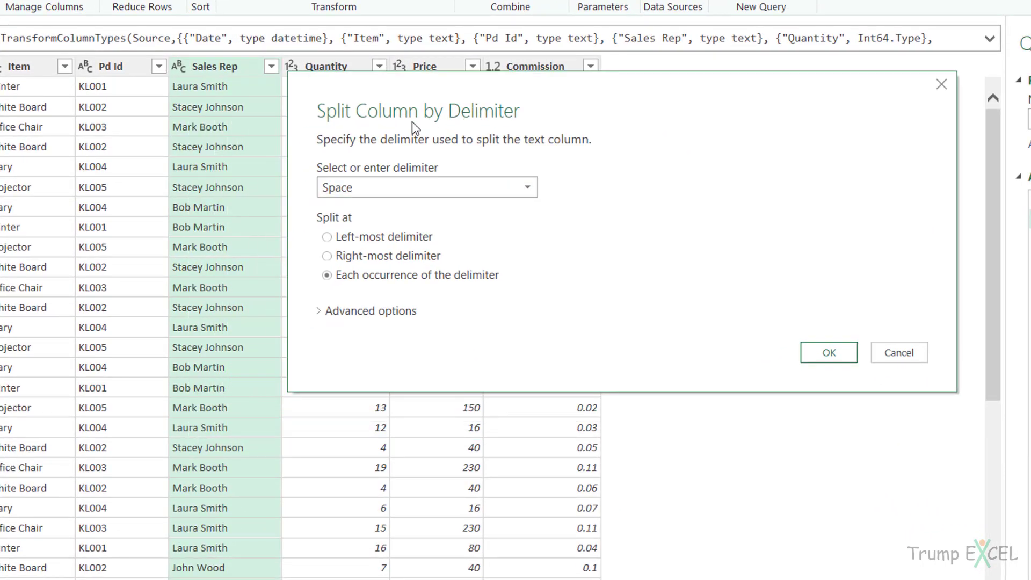
left_click_drag(613, 118, 648, 92)
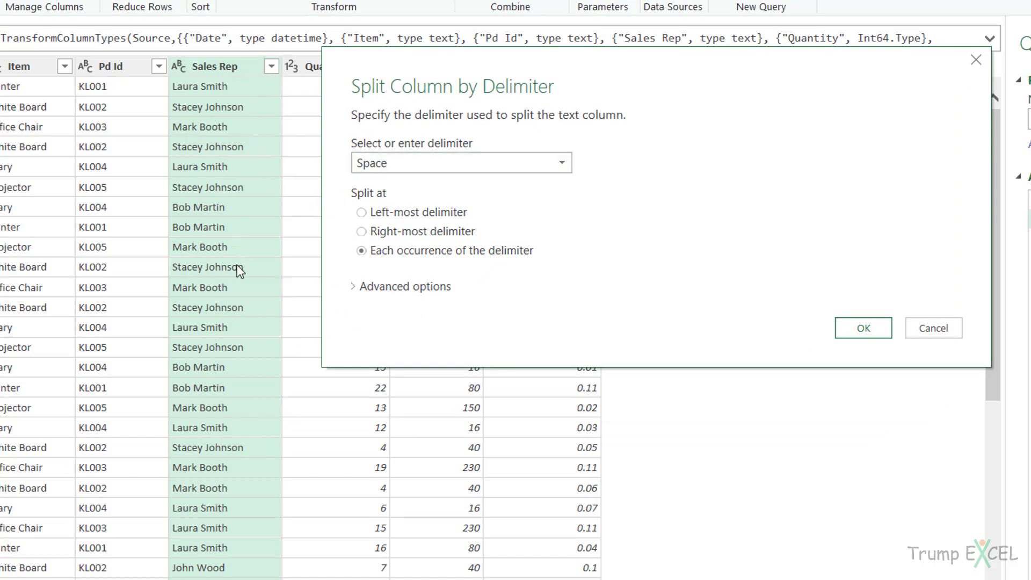
Step: Try the custom delimiter option and return the delimiter to Space
left_click(428, 169)
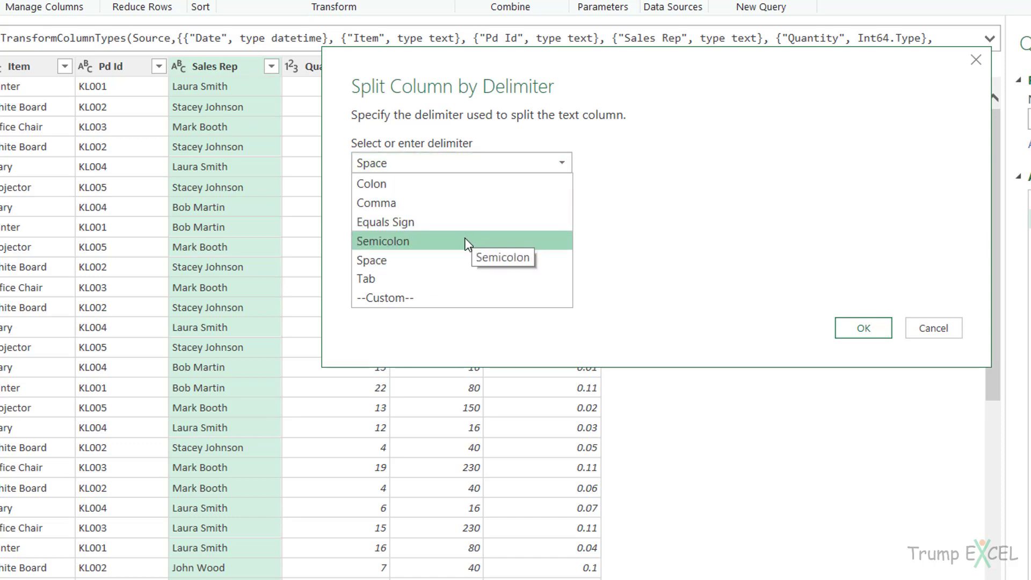
left_click(422, 299)
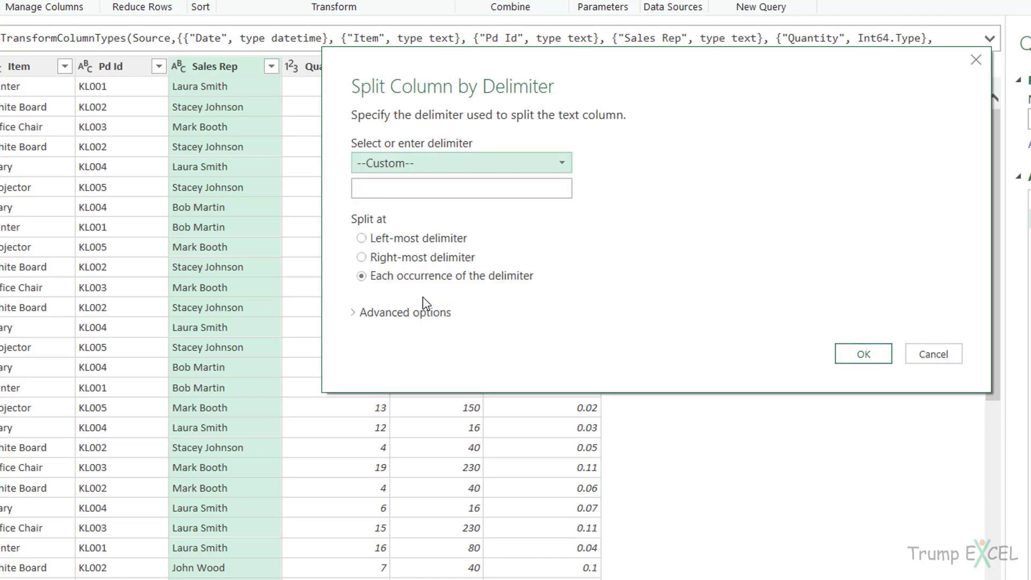
left_click(417, 164)
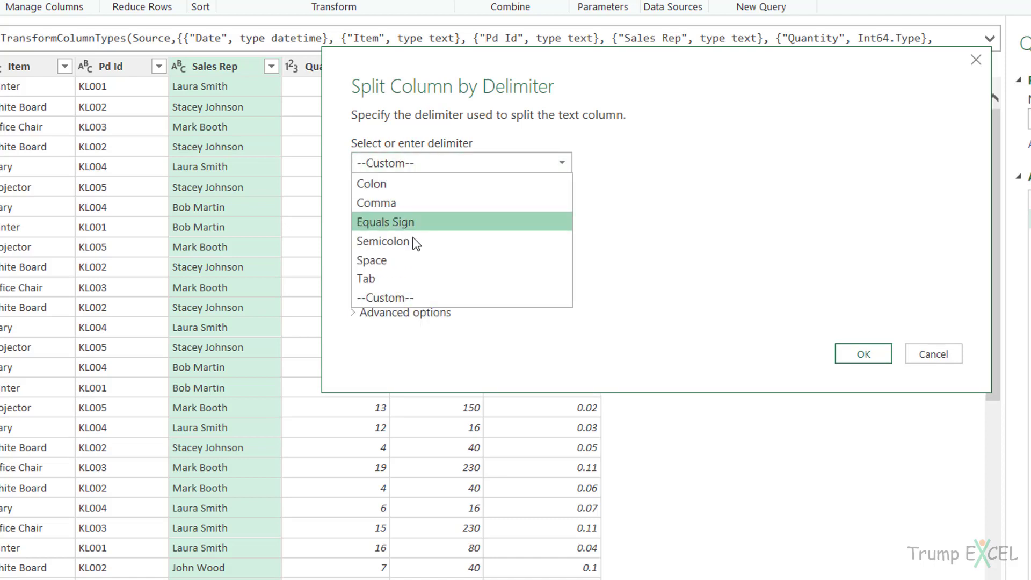
left_click(418, 261)
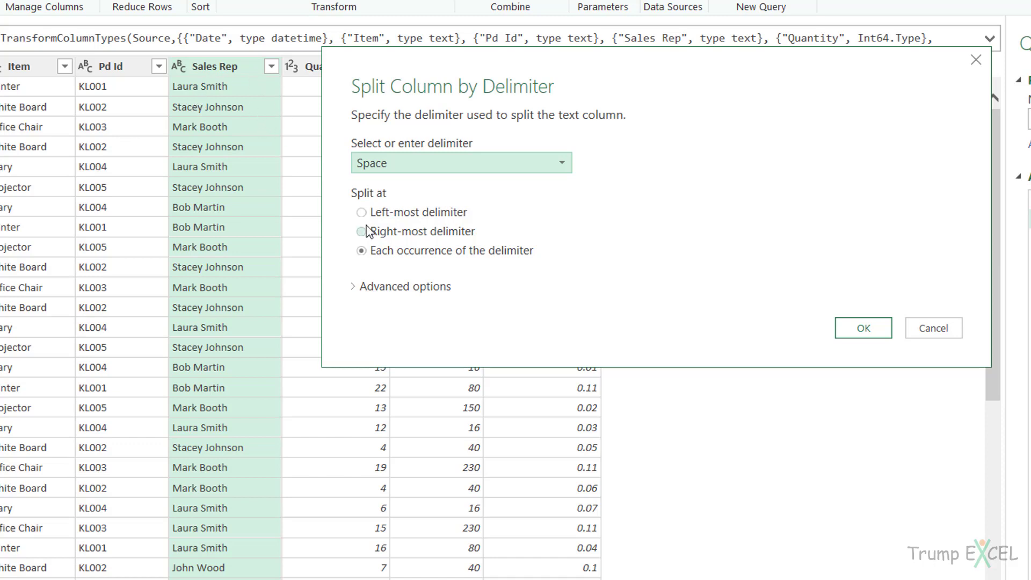
Step: Split the Sales Rep column into columns at the left-most space delimiter
left_click(396, 235)
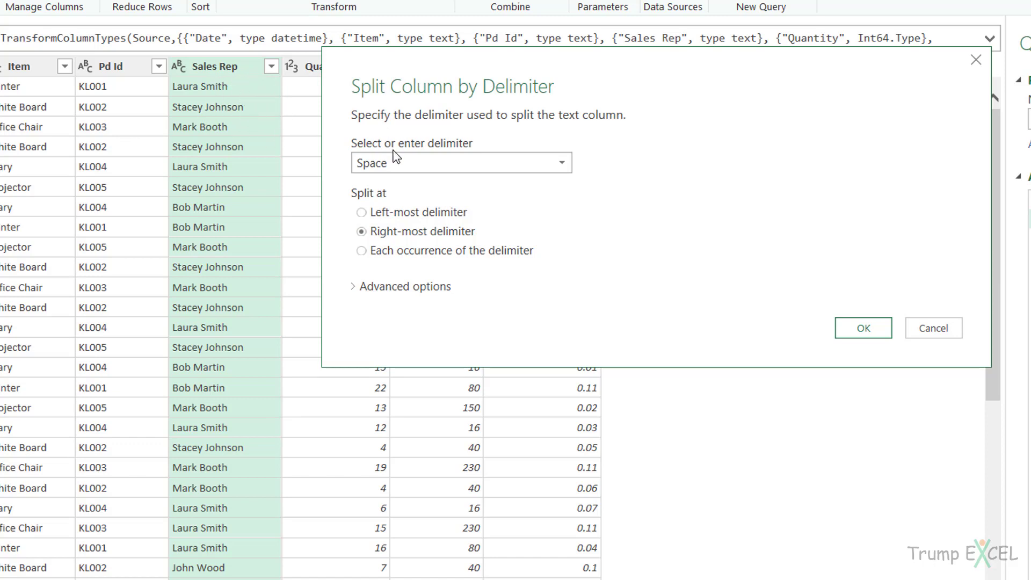
left_click(426, 251)
left_click(399, 215)
left_click(364, 293)
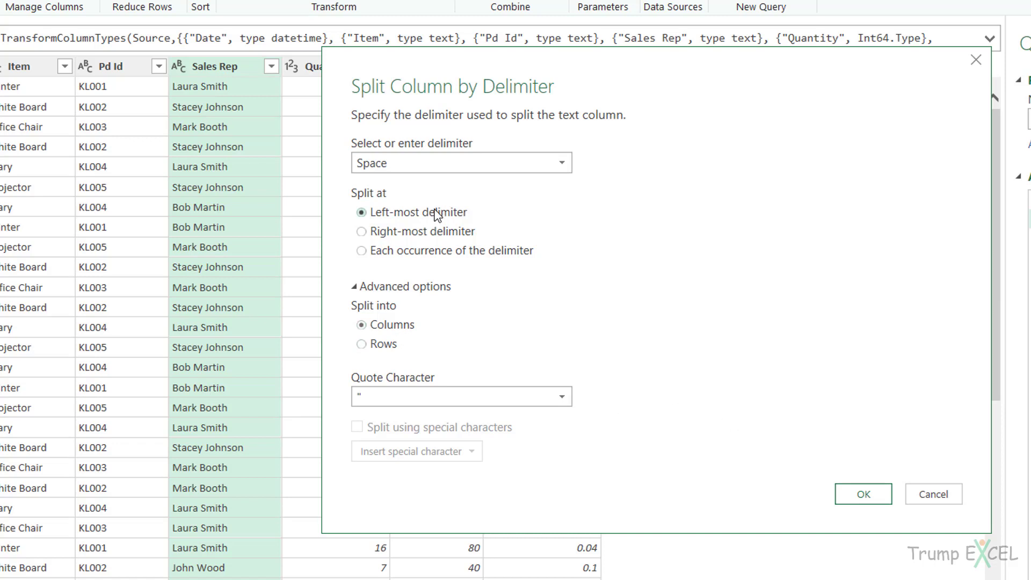
left_click(863, 493)
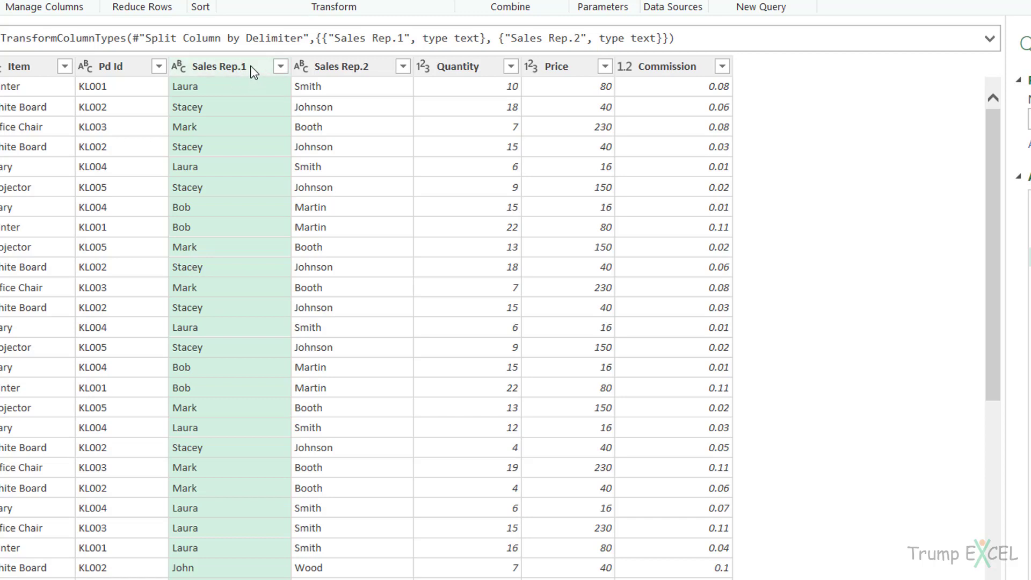
double_click(231, 67)
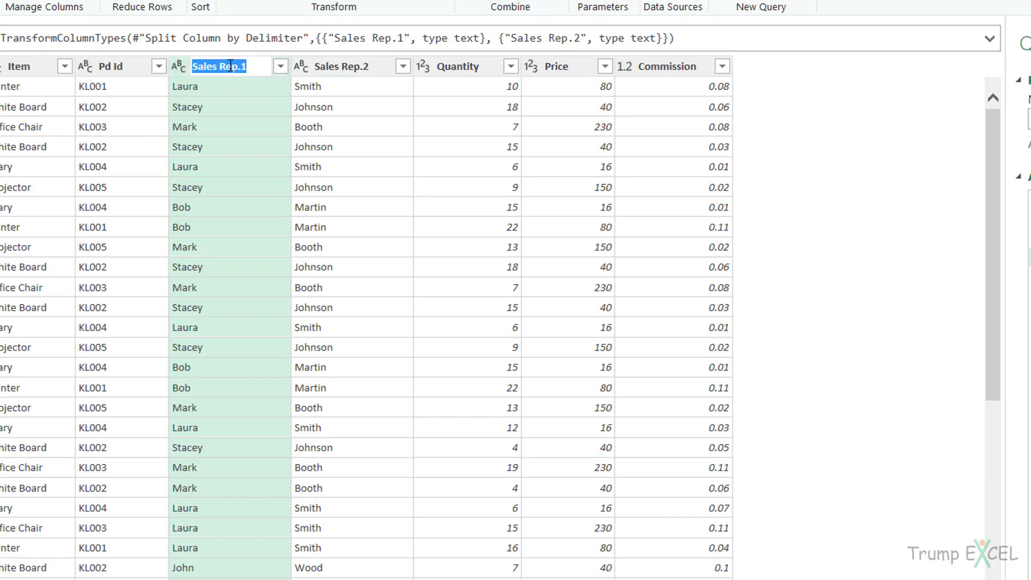
type("First Na")
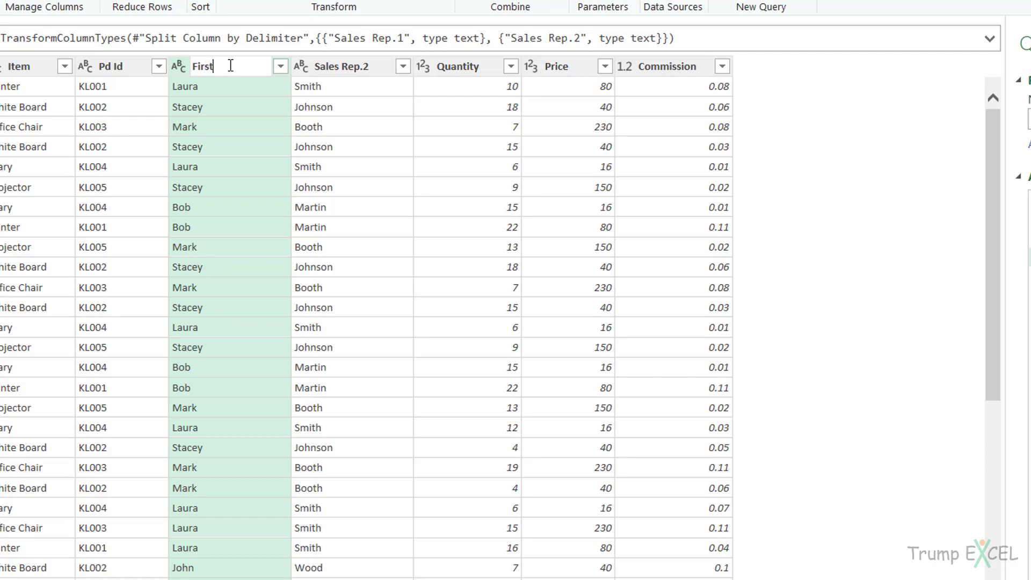
type("me")
double_click(337, 66)
type("Last Name")
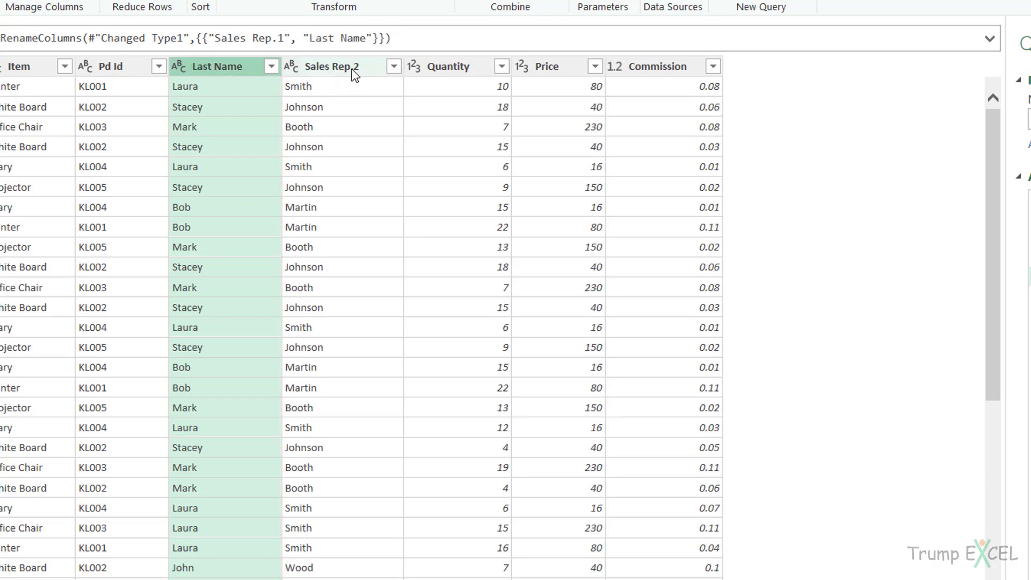
double_click(352, 69)
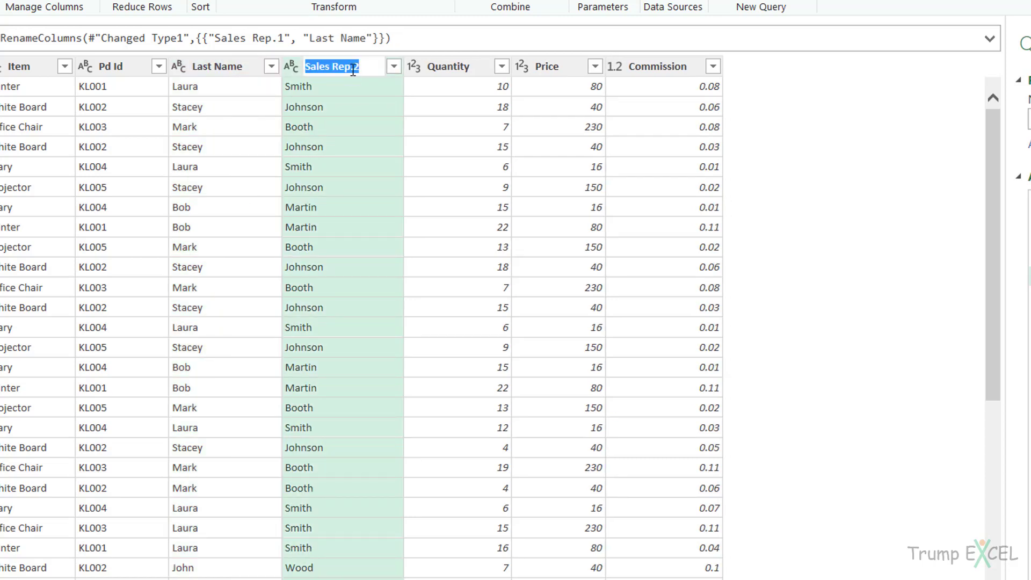
key("Escape")
Step: Rename the column of first names to First Name and the Sales Rep.2 column to Last Name
double_click(233, 69)
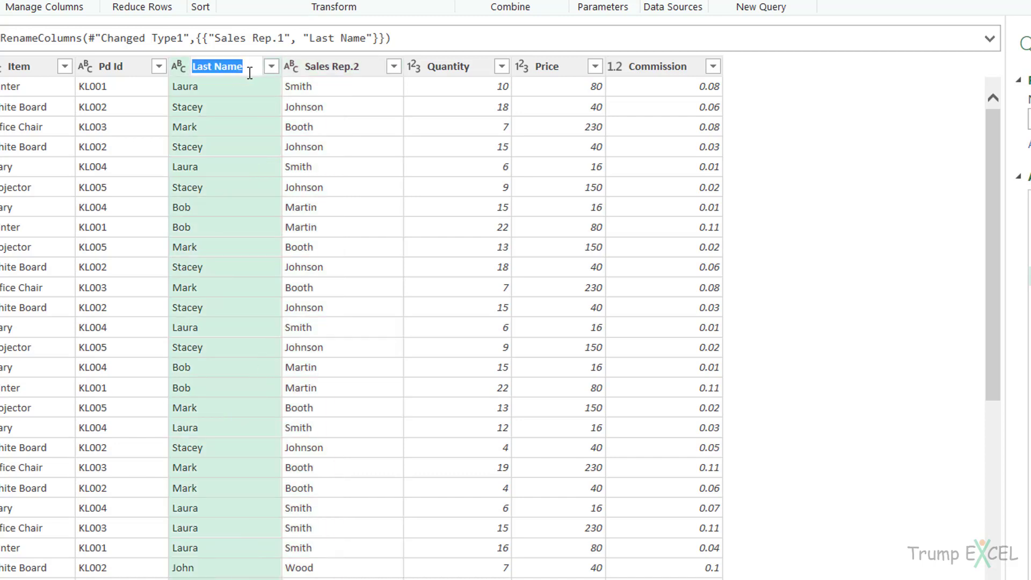
type("First Name")
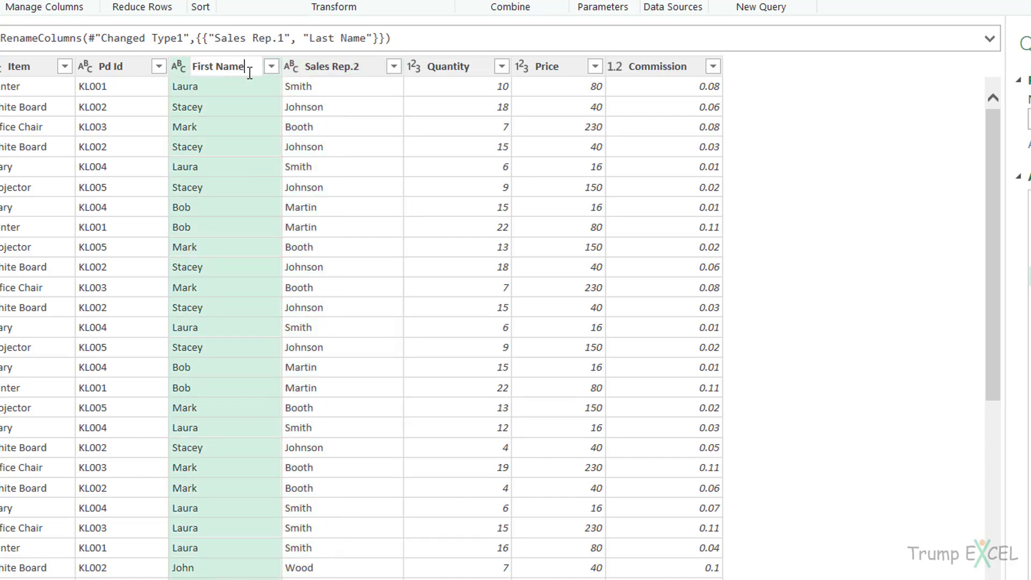
key("Return")
double_click(327, 66)
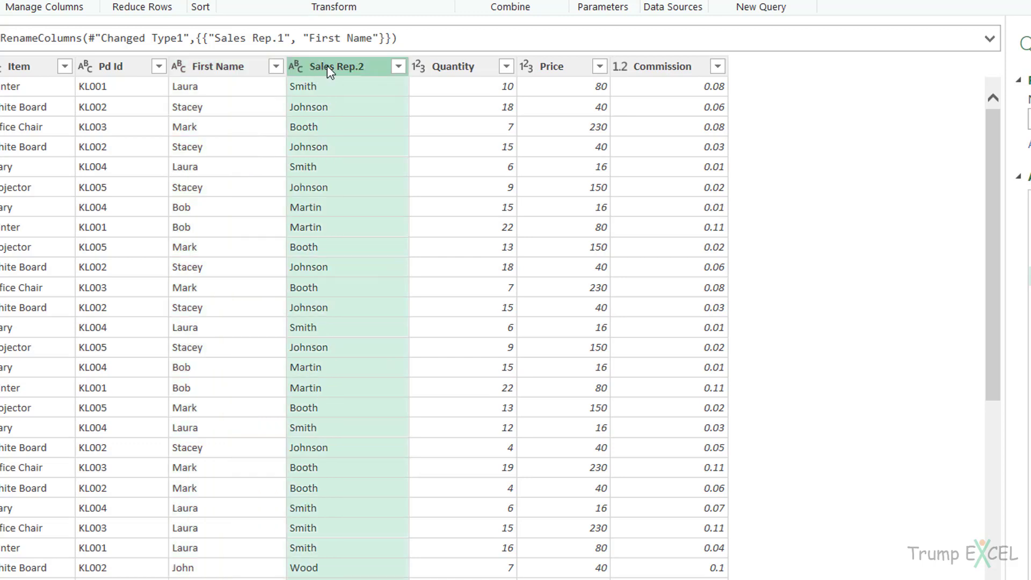
type("Last ")
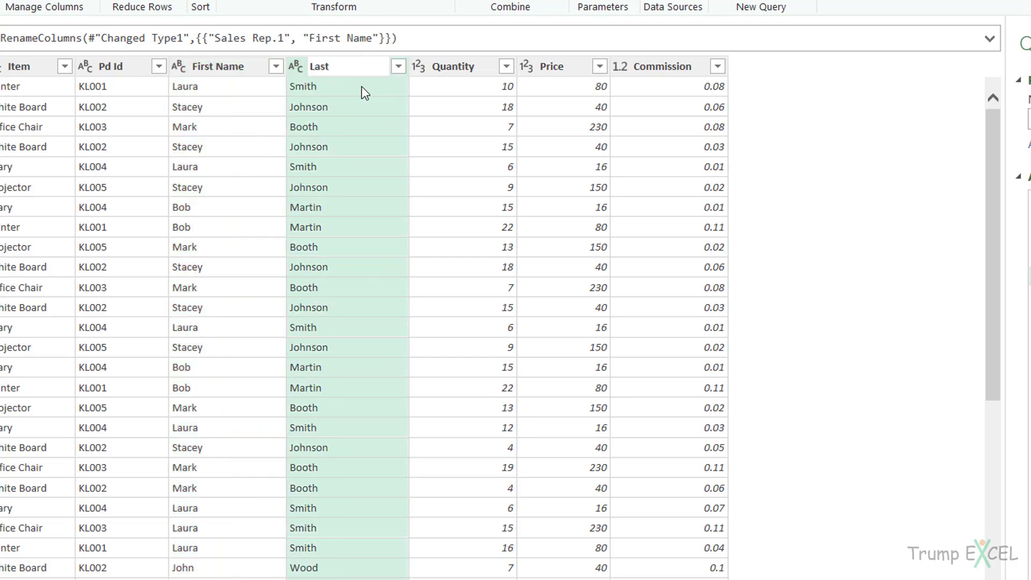
type("Name")
key("Return")
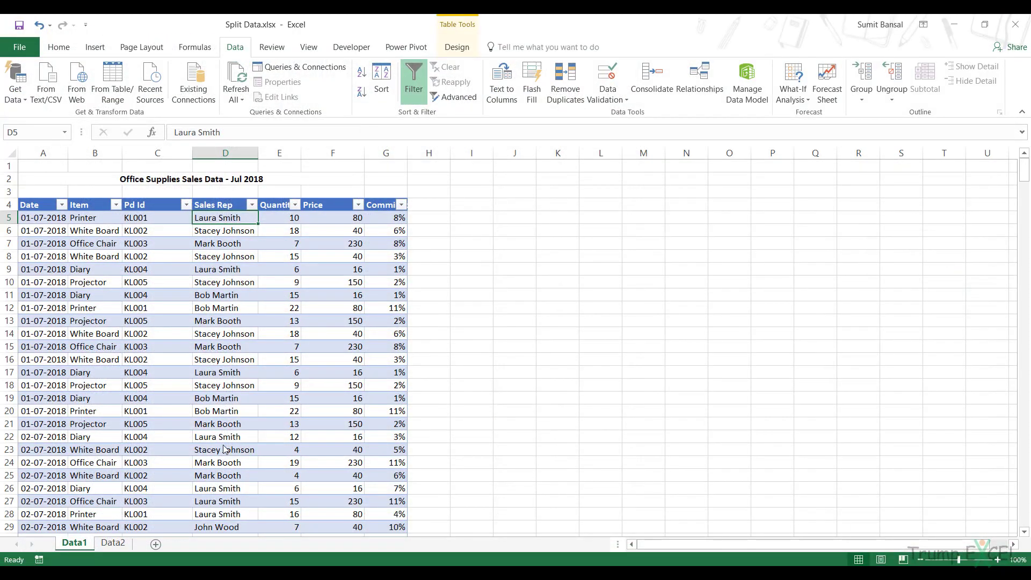
Step: Load the sales table on the Data2 sheet into the Query Editor
left_click(112, 541)
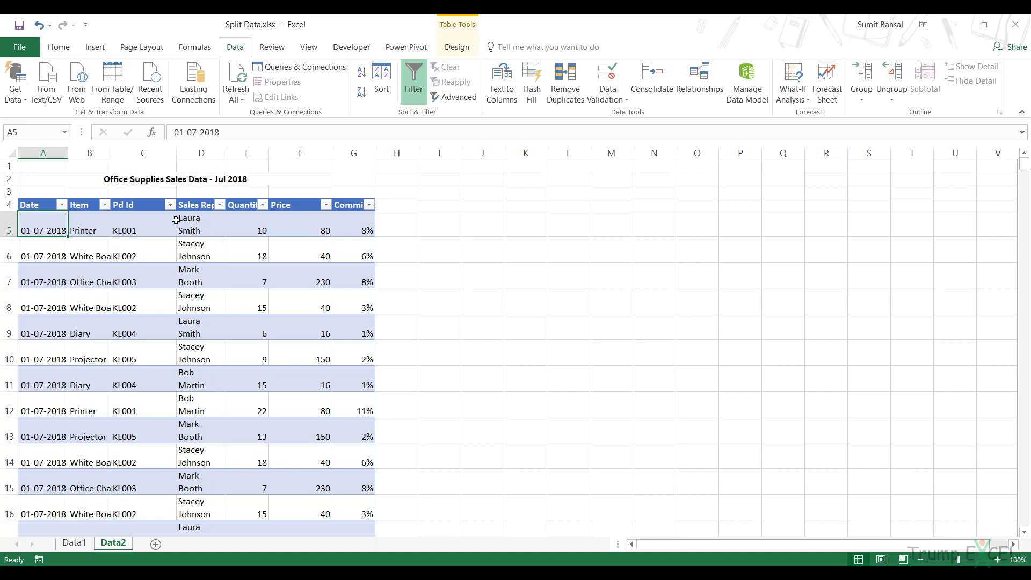
left_click(208, 234)
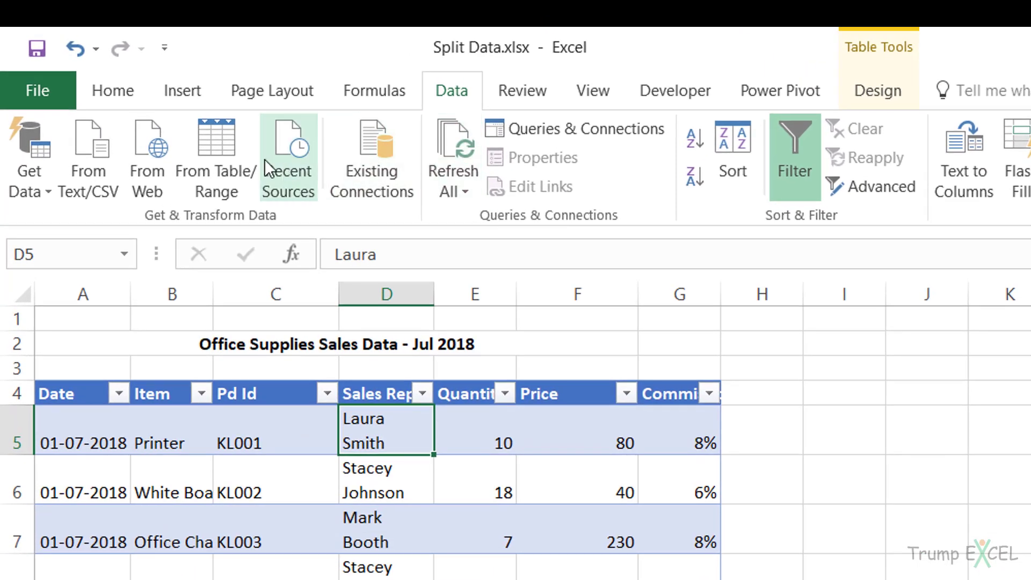
left_click(239, 153)
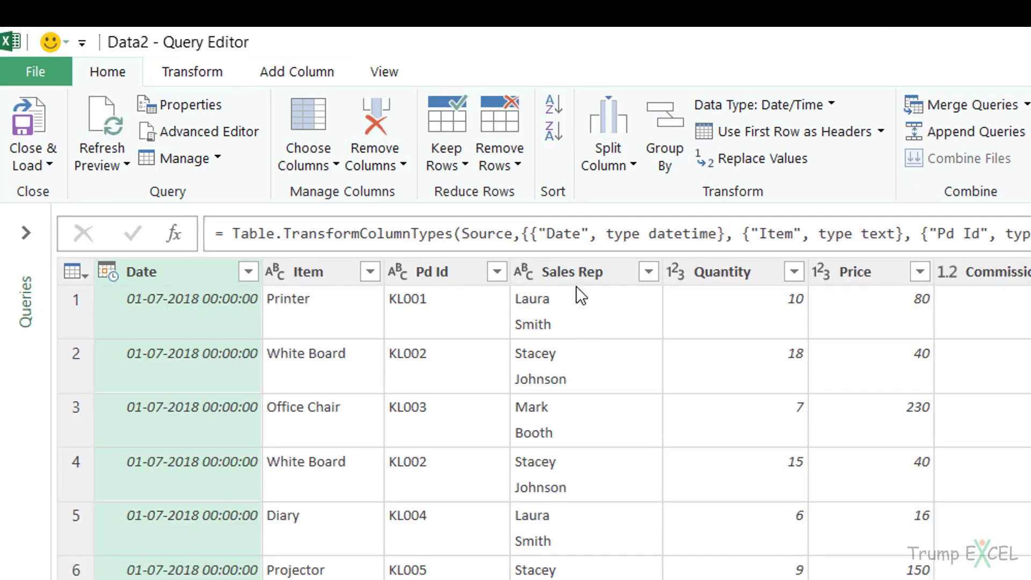
Step: Open the Split Column by Delimiter settings for the Sales Rep column of the Data2 query
left_click(576, 276)
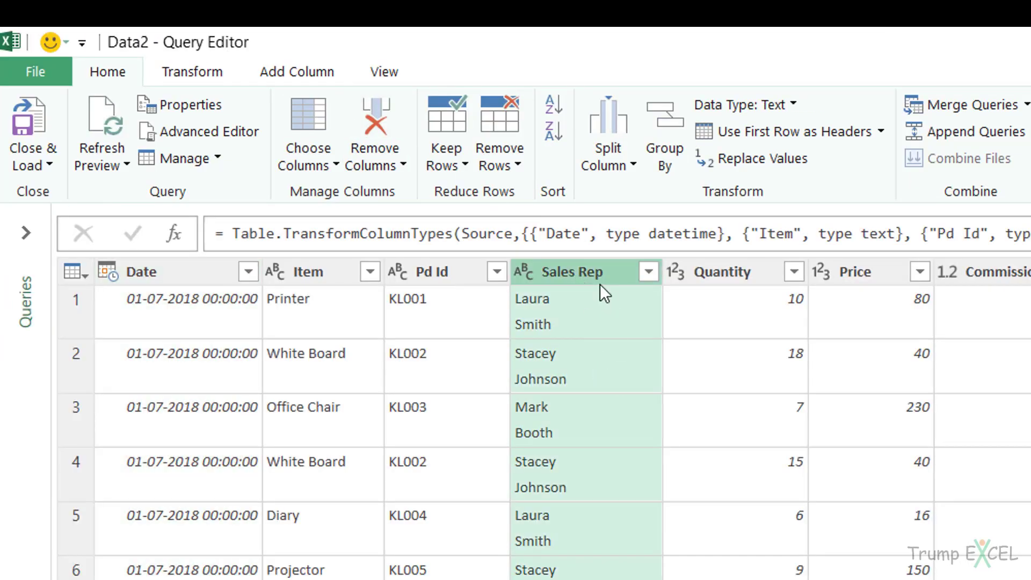
left_click(594, 173)
left_click(632, 191)
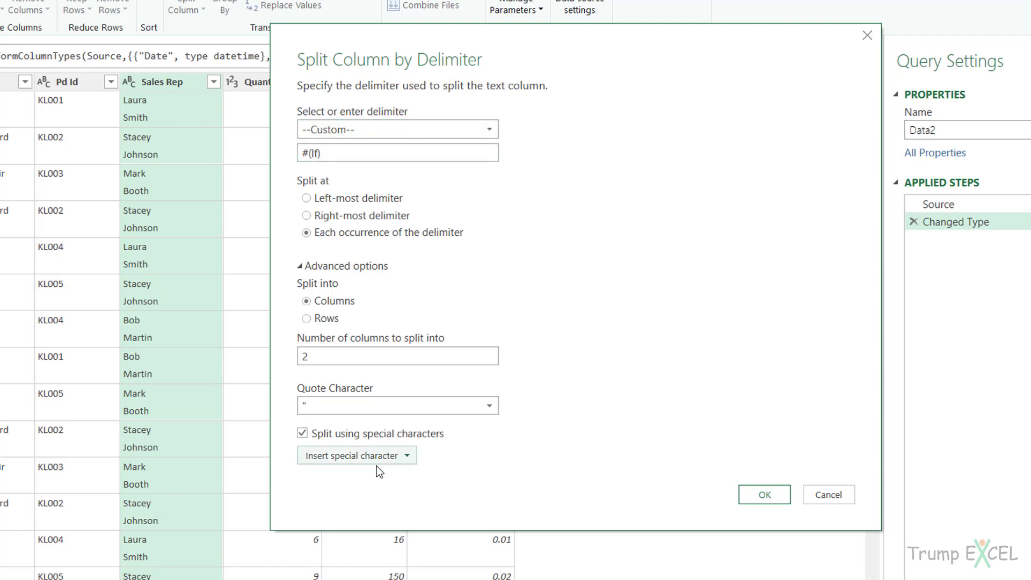
left_click(408, 458)
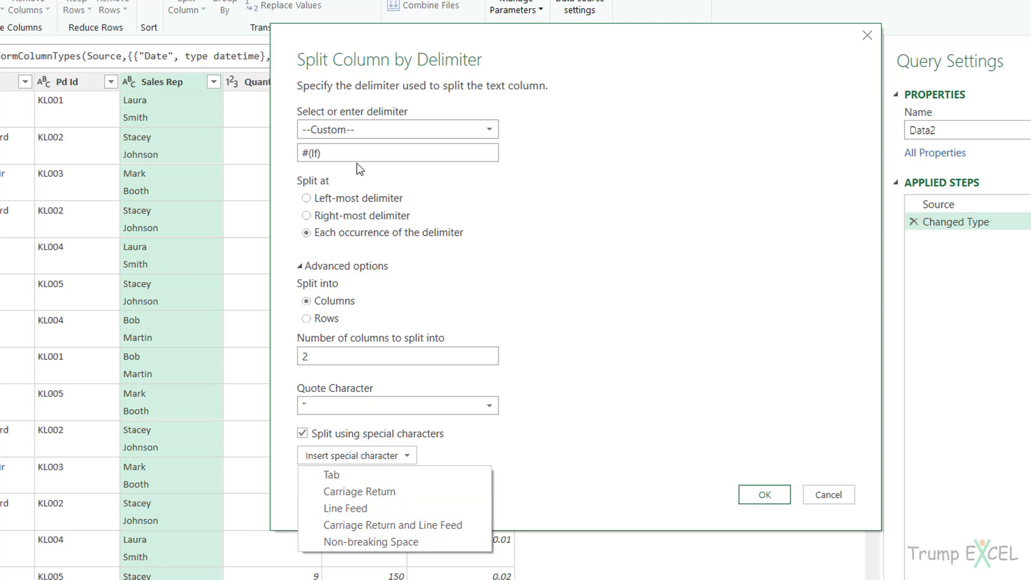
left_click(341, 511)
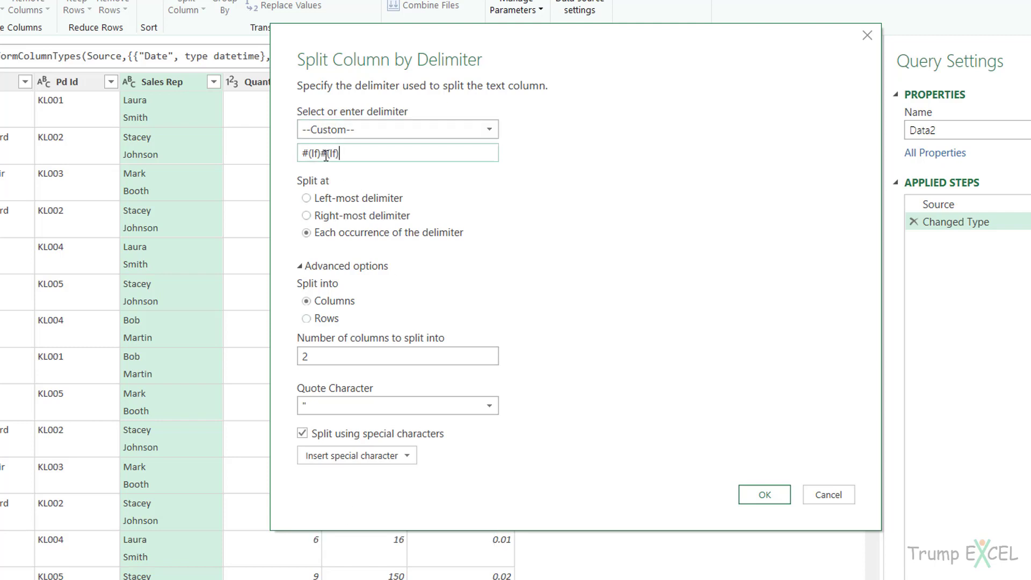
left_click_drag(325, 154, 363, 153)
key("BackSpace")
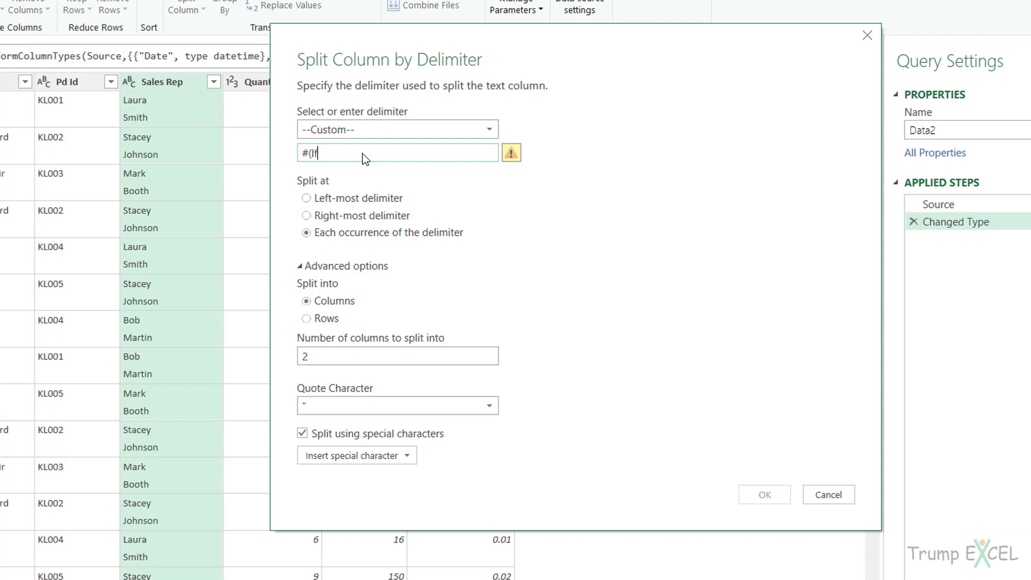
type(")")
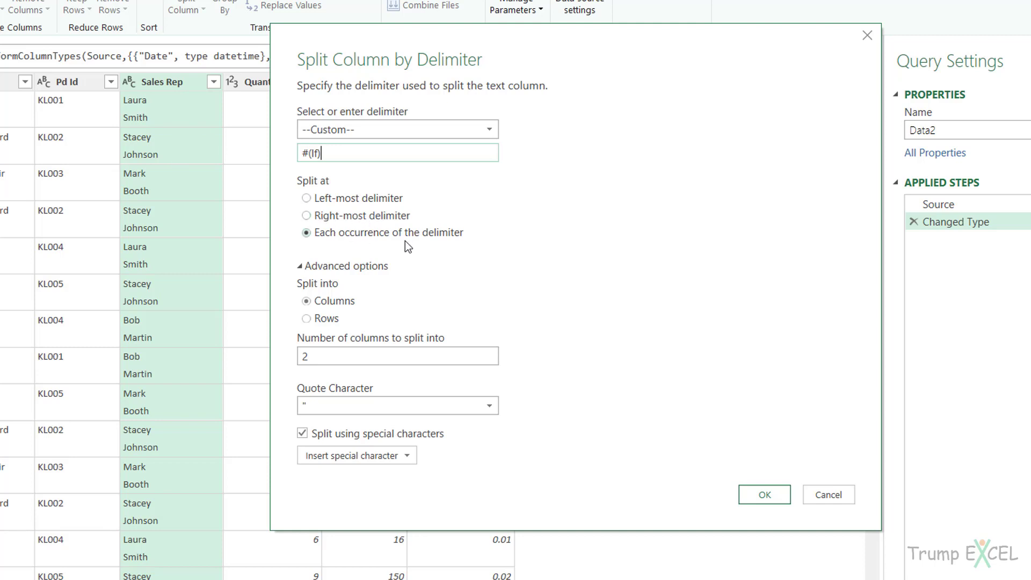
Step: Split the Sales Rep column into columns at the left-most line feed delimiter, #(lf)
left_click(354, 199)
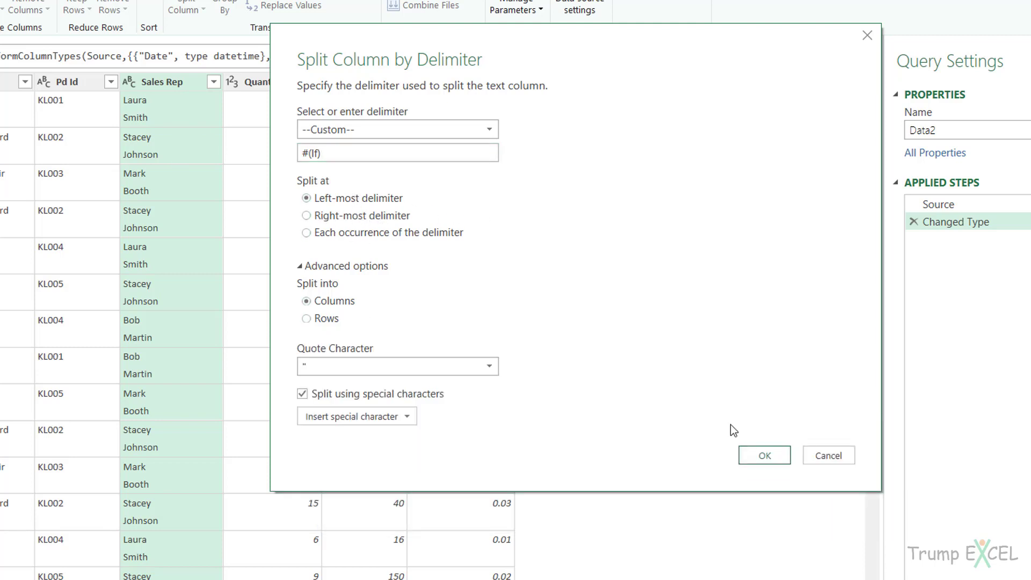
left_click(763, 458)
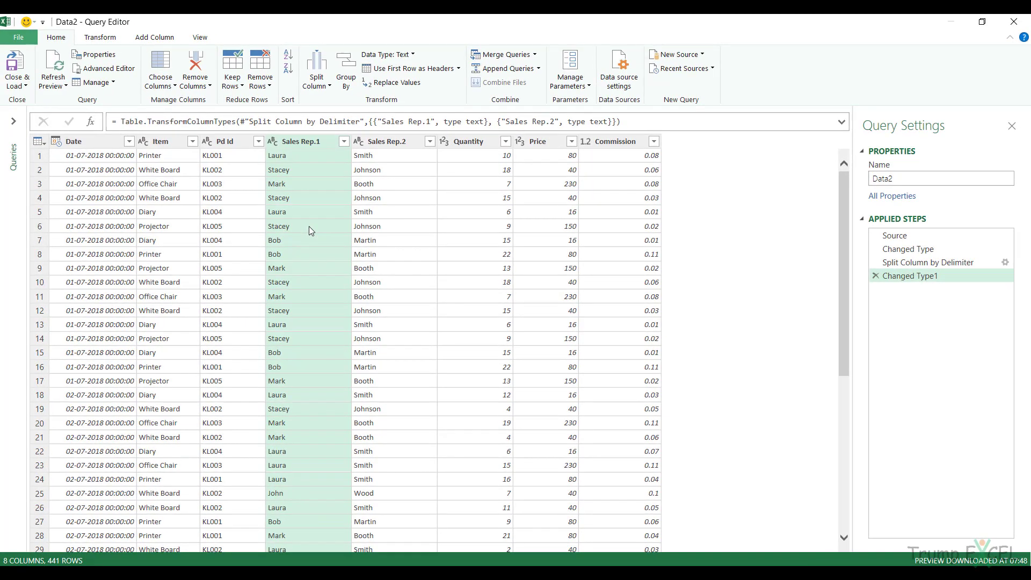
Step: Start splitting the Pd Id column by number of characters and set the number of characters to 2
left_click(323, 87)
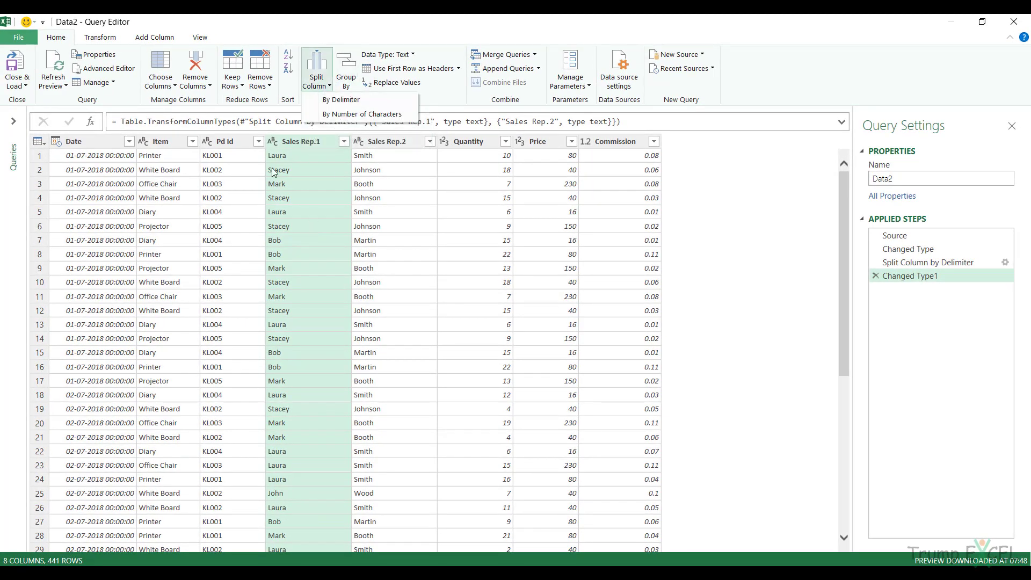
left_click(221, 147)
left_click(229, 142)
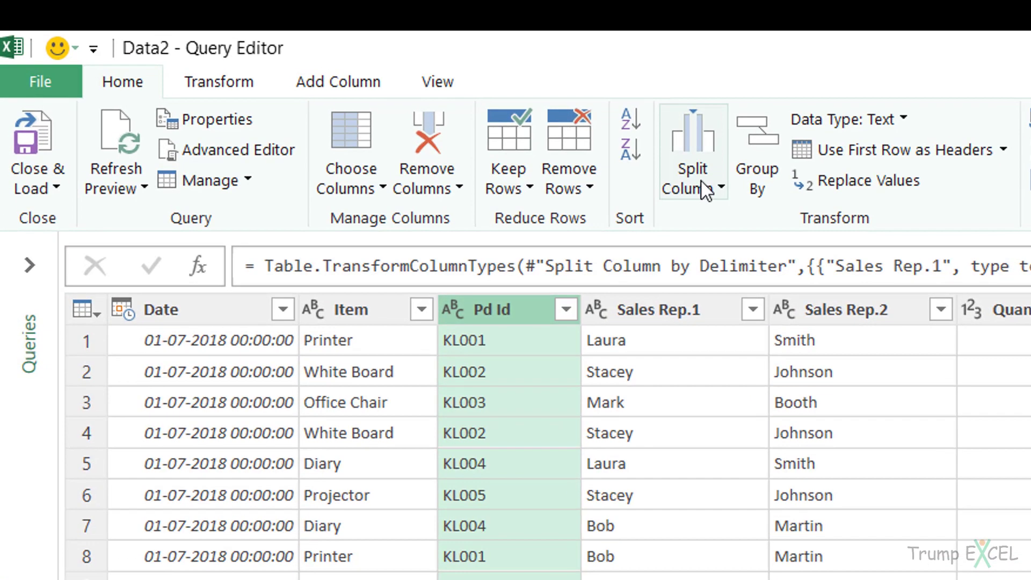
left_click(324, 85)
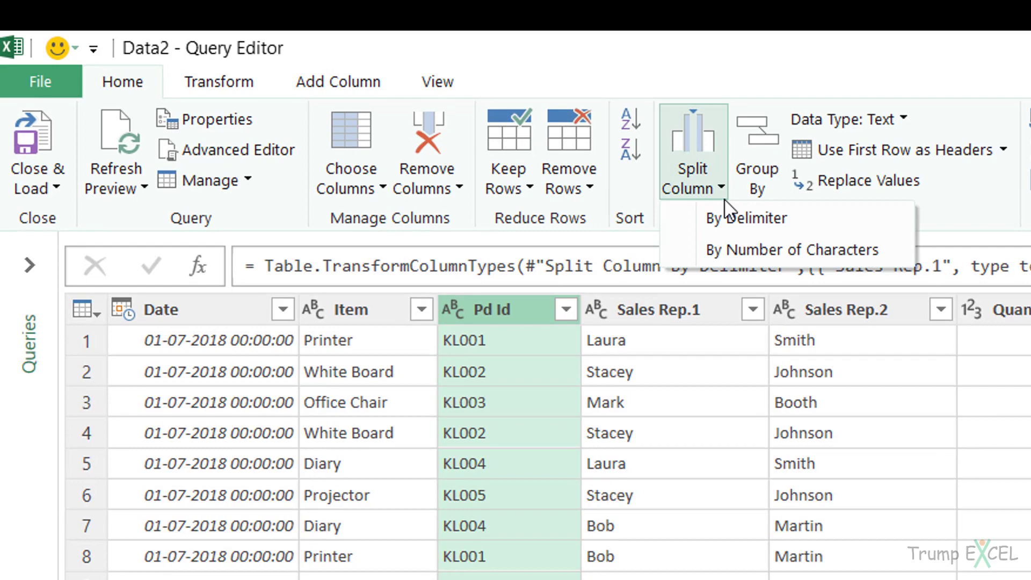
left_click(759, 248)
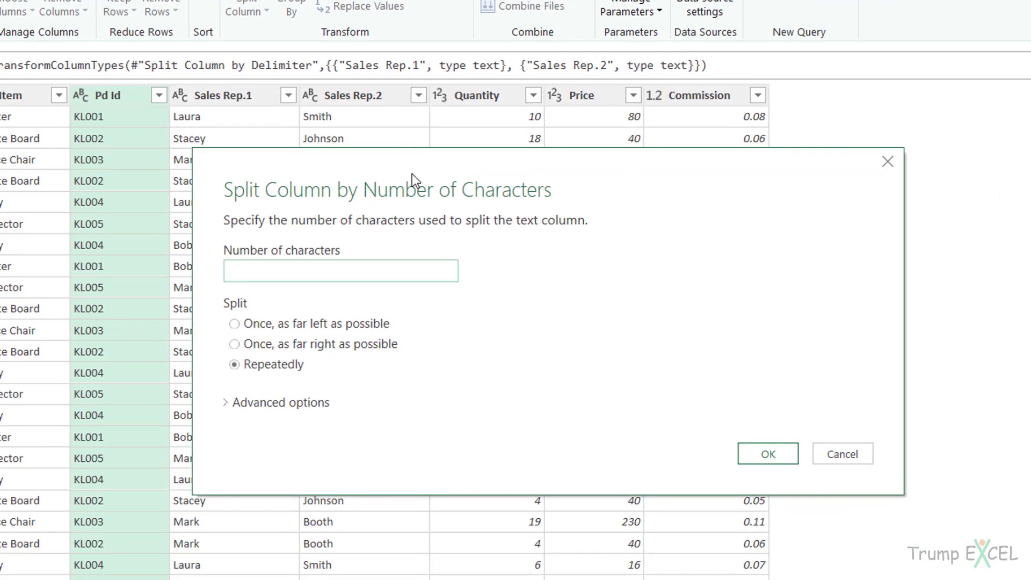
left_click_drag(411, 173, 482, 153)
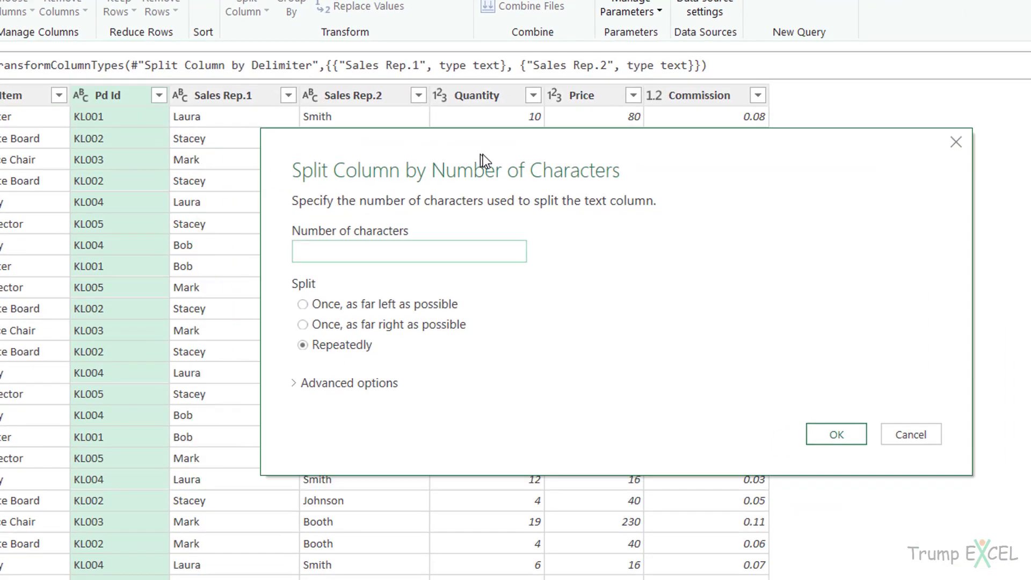
left_click(362, 256)
type("2")
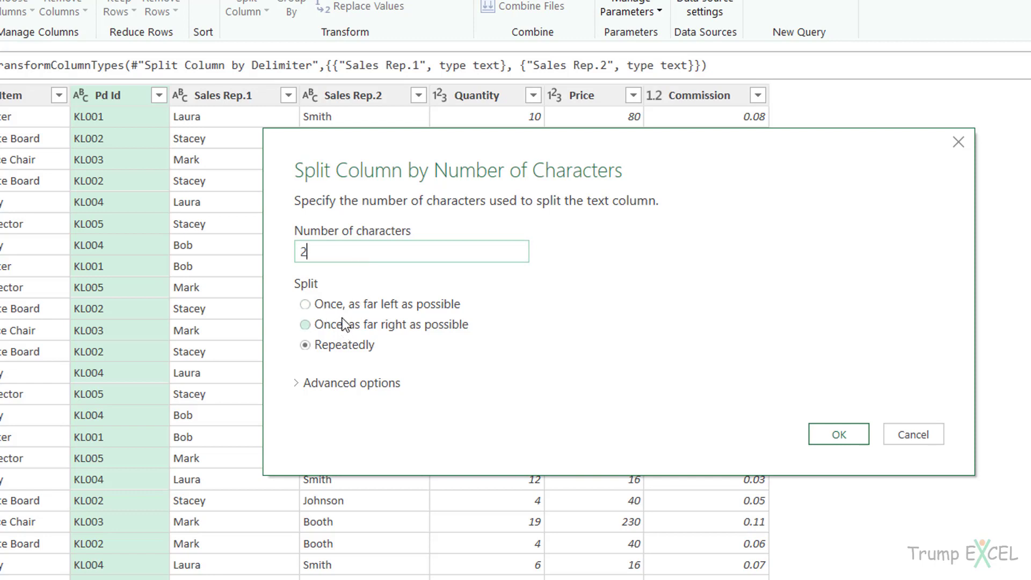
Step: Split the Pd Id column once, as far left as possible, into columns rather than rows
left_click(338, 304)
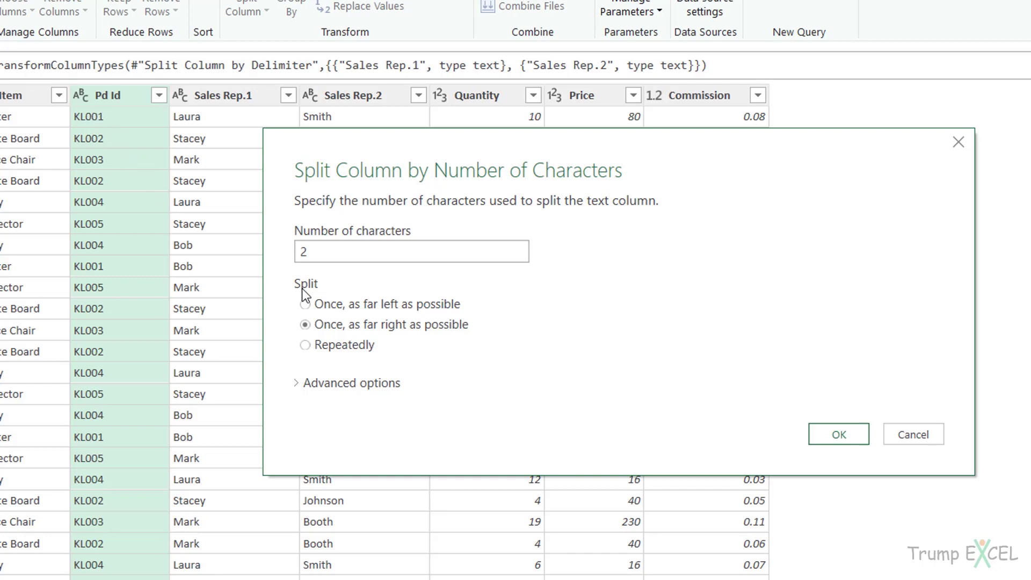
left_click(329, 305)
left_click(366, 383)
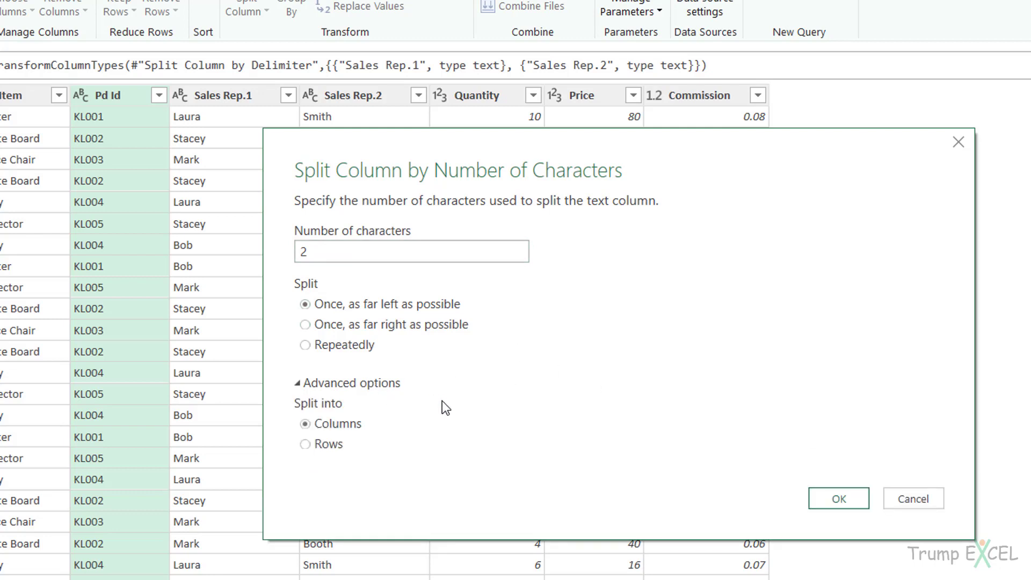
left_click(322, 444)
left_click(329, 424)
left_click(834, 500)
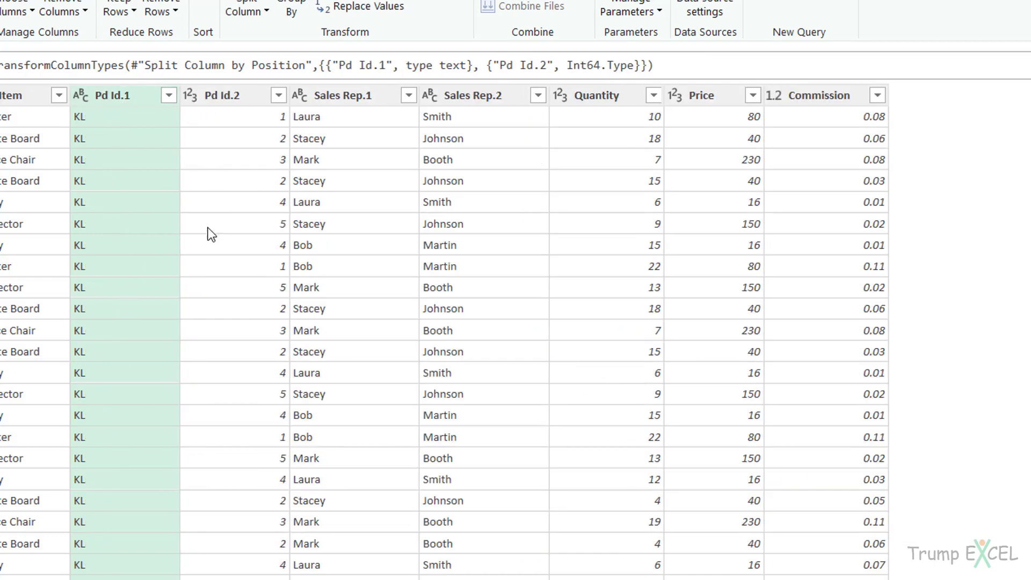
Step: Change the data type of the Pd Id.2 column to Text, replacing the current type conversion
left_click(222, 98)
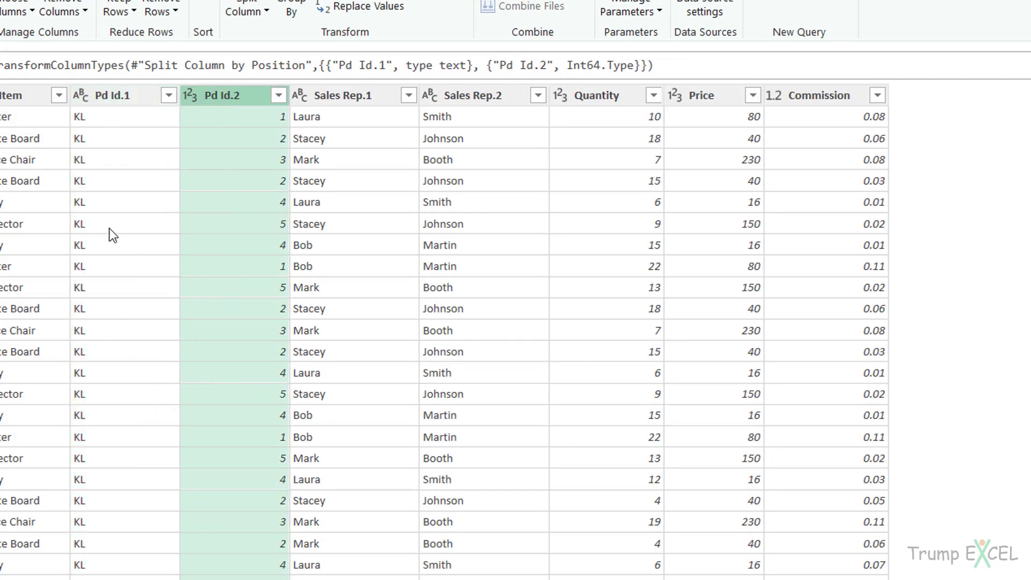
left_click(129, 95)
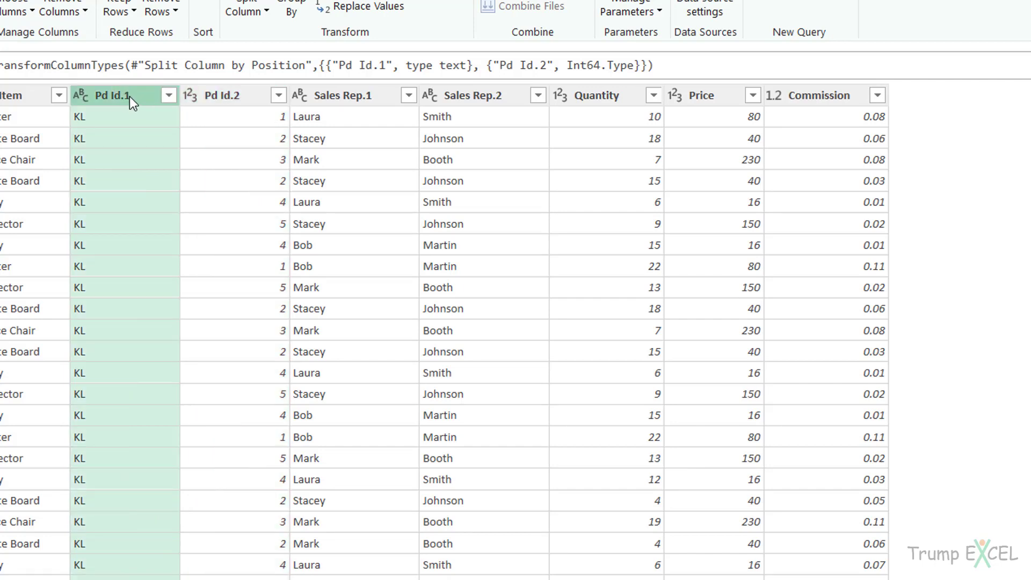
left_click(212, 102)
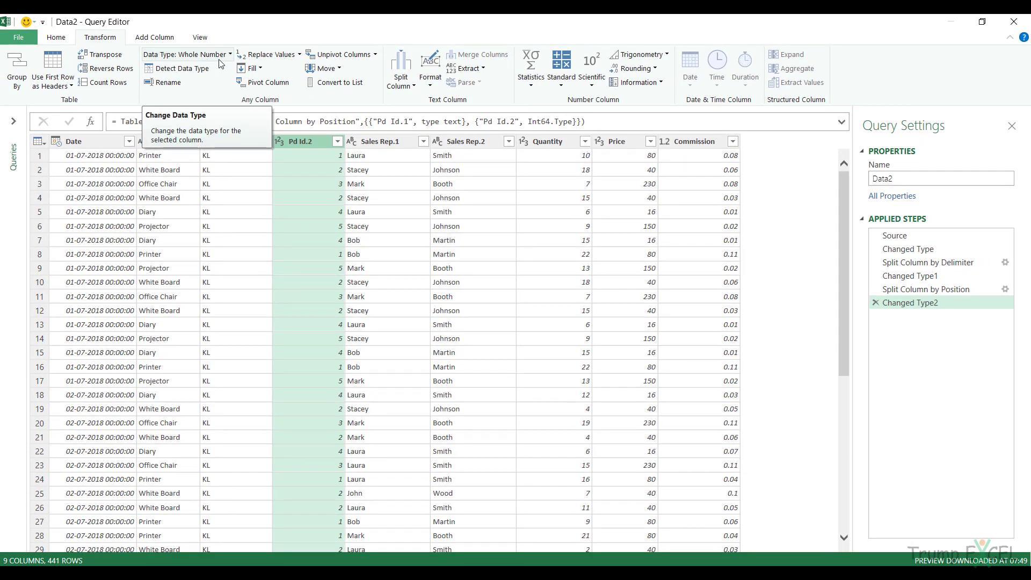
left_click(220, 54)
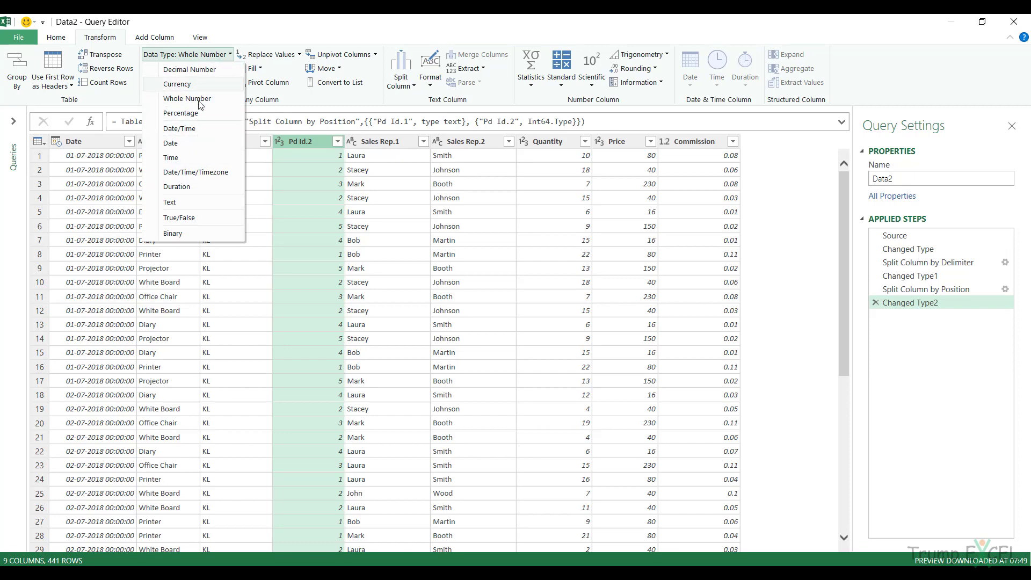
left_click(198, 202)
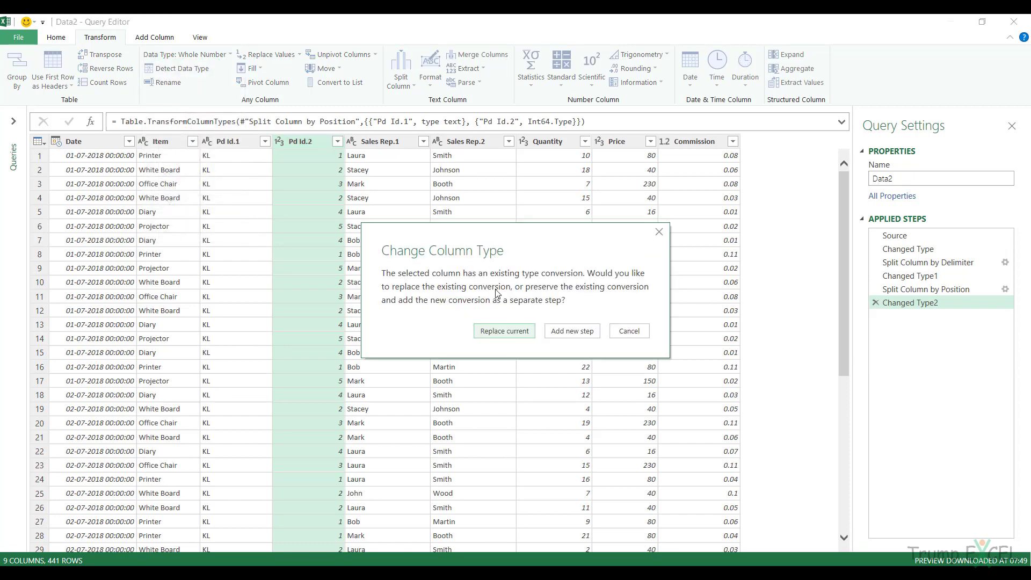
left_click(498, 331)
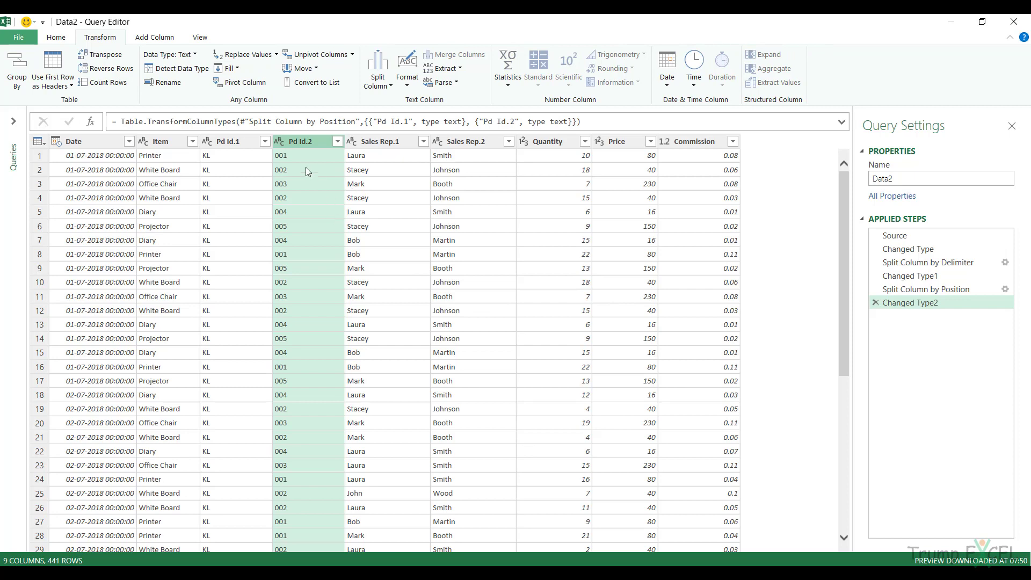